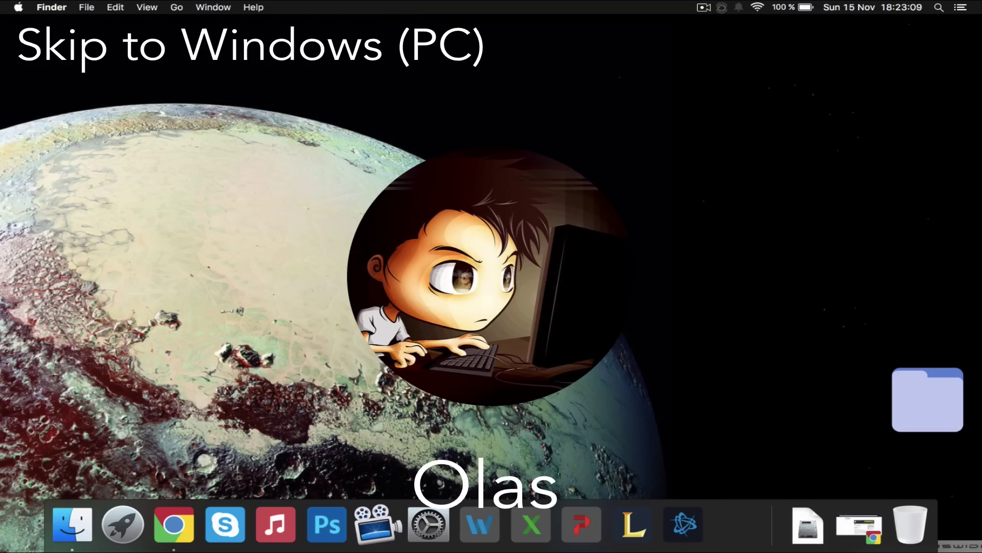
Step: Download the 9.02 MB 'Wolfram Hacks - Olas Bondolas.zip' from the MediaFire page in Chrome
{"action": "key", "text": "super+space"}
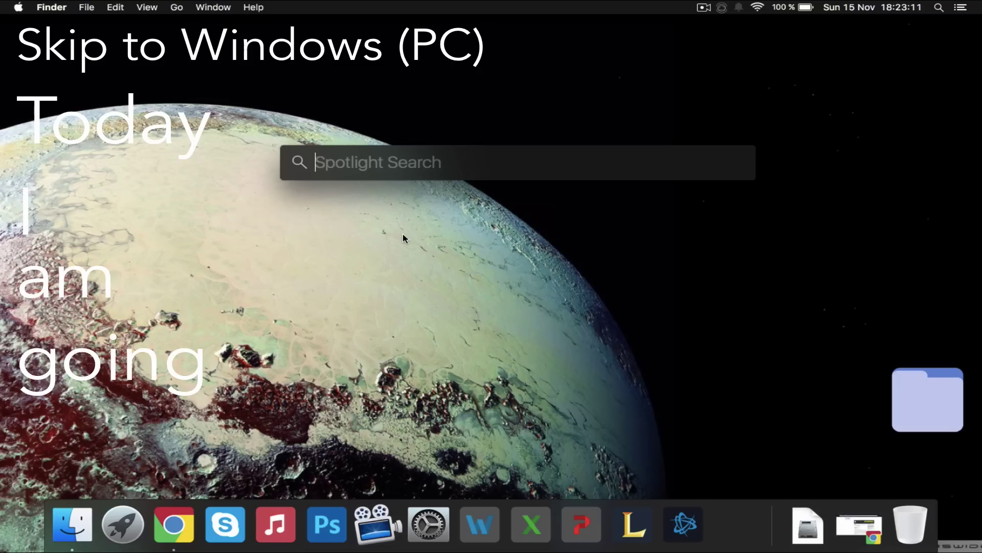
{"action": "type", "text": "minecraft"}
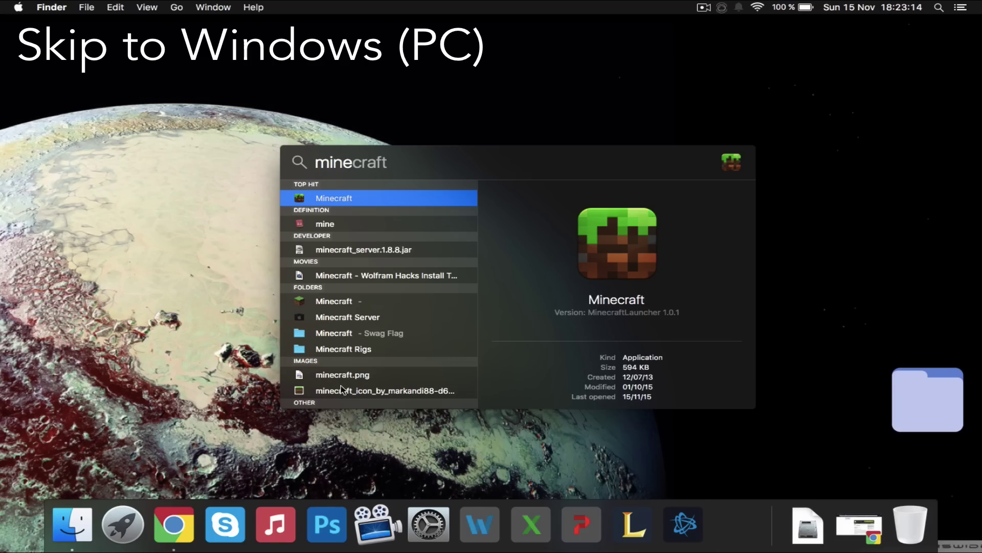
{"action": "left_click", "coordinate": [174, 522]}
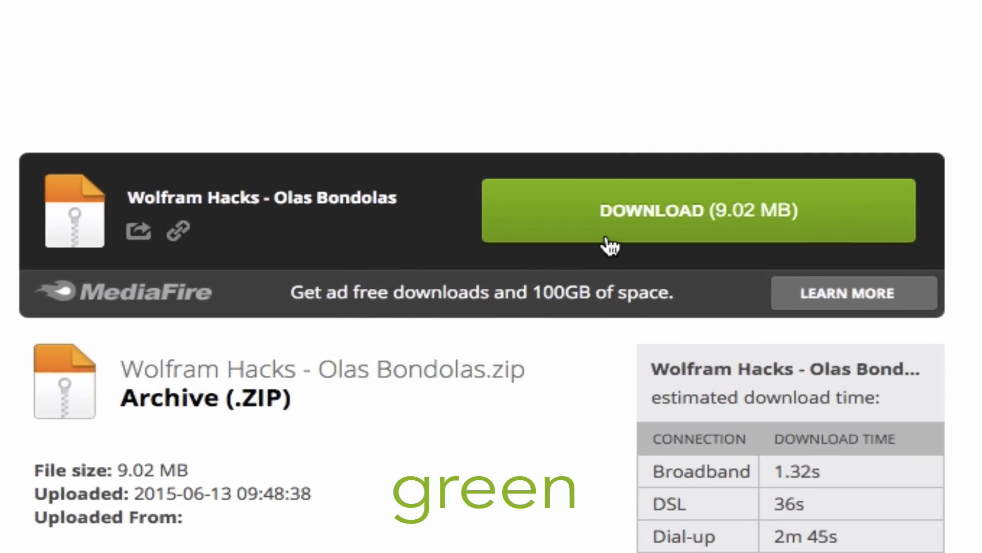
{"action": "left_click", "coordinate": [618, 222]}
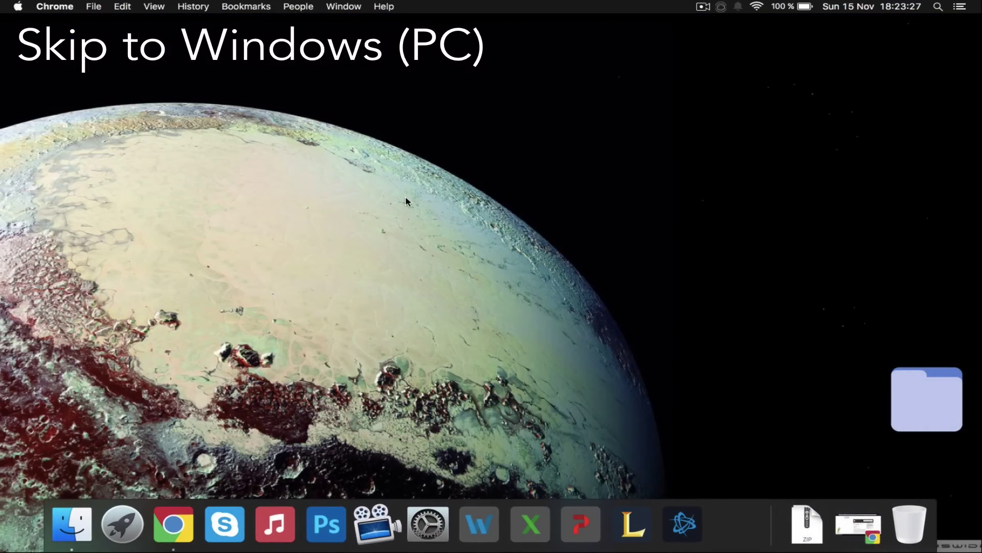
Step: Move the Wolfram Hacks zip from Downloads to the desktop and extract it
{"action": "left_click", "coordinate": [789, 504]}
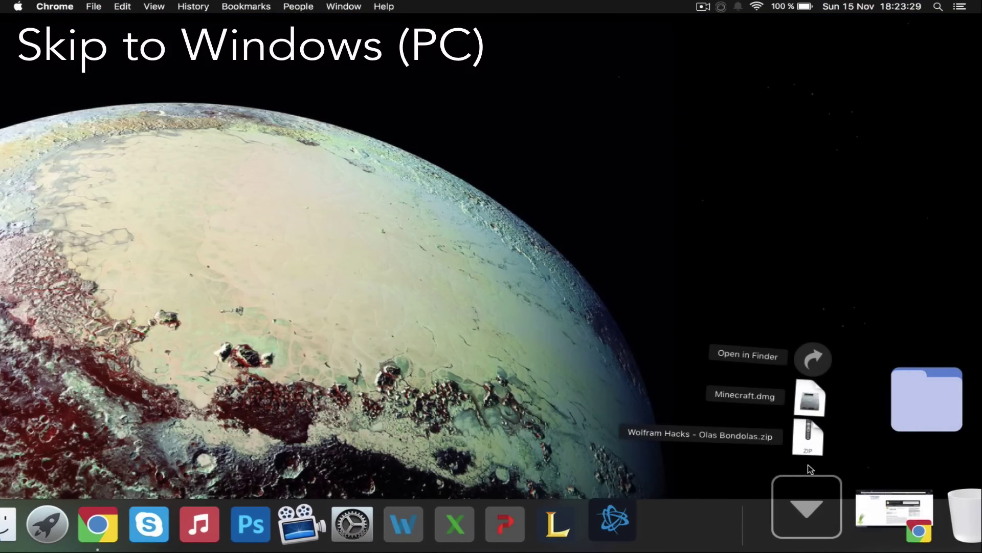
{"action": "left_click_drag", "start_coordinate": [818, 432], "coordinate": [497, 212]}
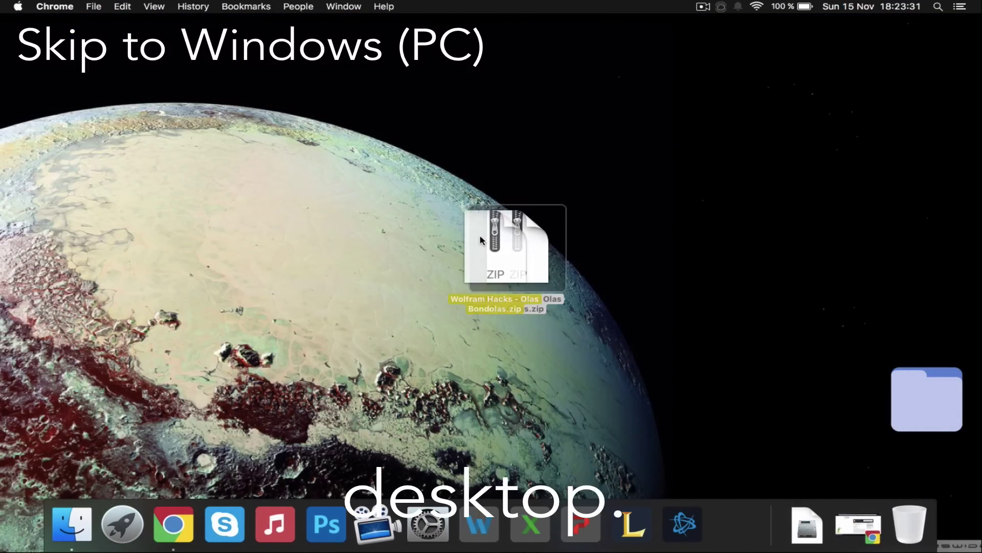
{"action": "double_click", "coordinate": [497, 226]}
Step: Launch Minecraft Launcher via Spotlight 'mine' and move its windows away from the Wolfram folder
{"action": "key", "text": "super+space"}
{"action": "type", "text": "mine"}
{"action": "key", "text": "Return"}
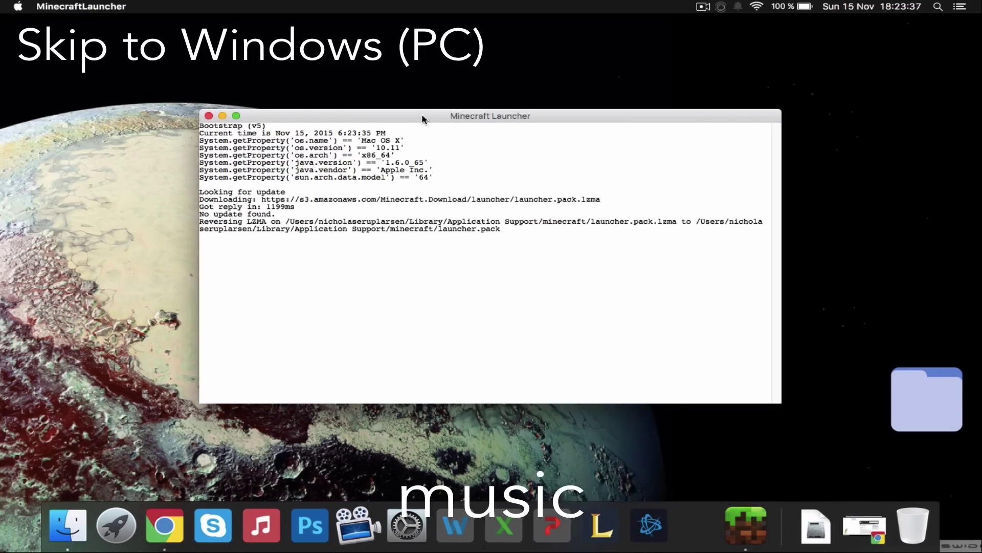
{"action": "left_click_drag", "start_coordinate": [421, 115], "coordinate": [247, 119]}
{"action": "left_click_drag", "start_coordinate": [433, 119], "coordinate": [300, 146]}
{"action": "left_click_drag", "start_coordinate": [592, 132], "coordinate": [895, 199]}
Step: Open the game directory in Finder from the current profile's Edit Profile settings
{"action": "left_click", "coordinate": [353, 148]}
{"action": "left_click_drag", "start_coordinate": [638, 135], "coordinate": [606, 112]}
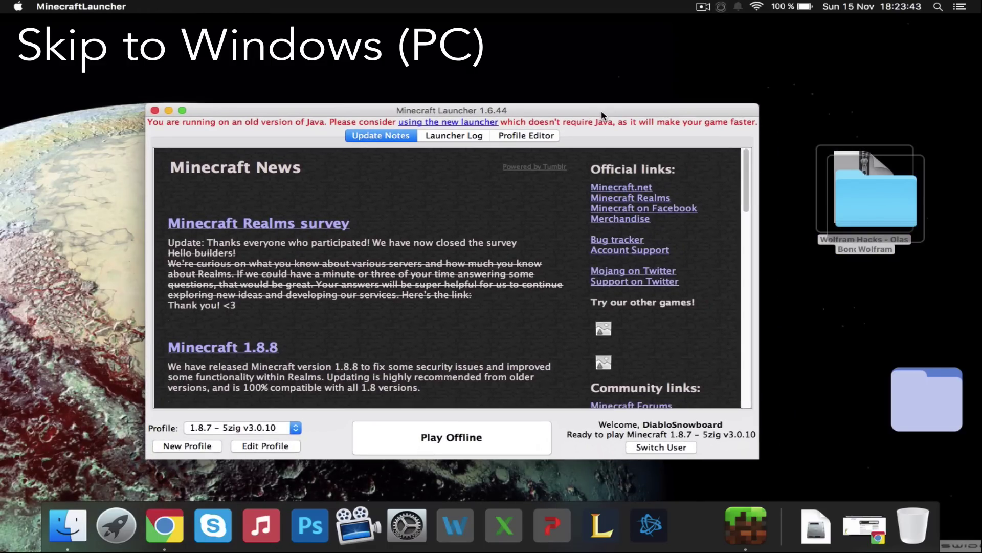
{"action": "left_click", "coordinate": [770, 118]}
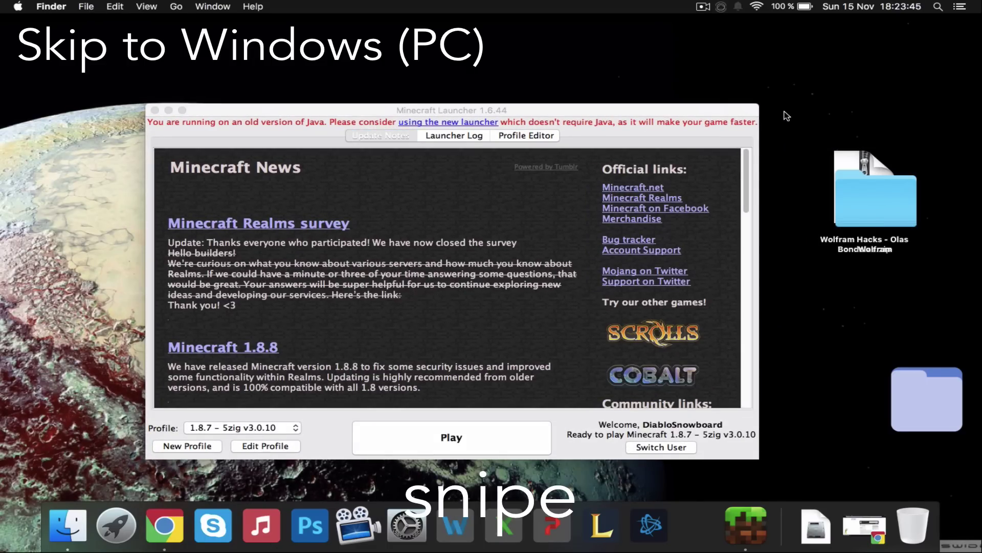
{"action": "left_click", "coordinate": [265, 446]}
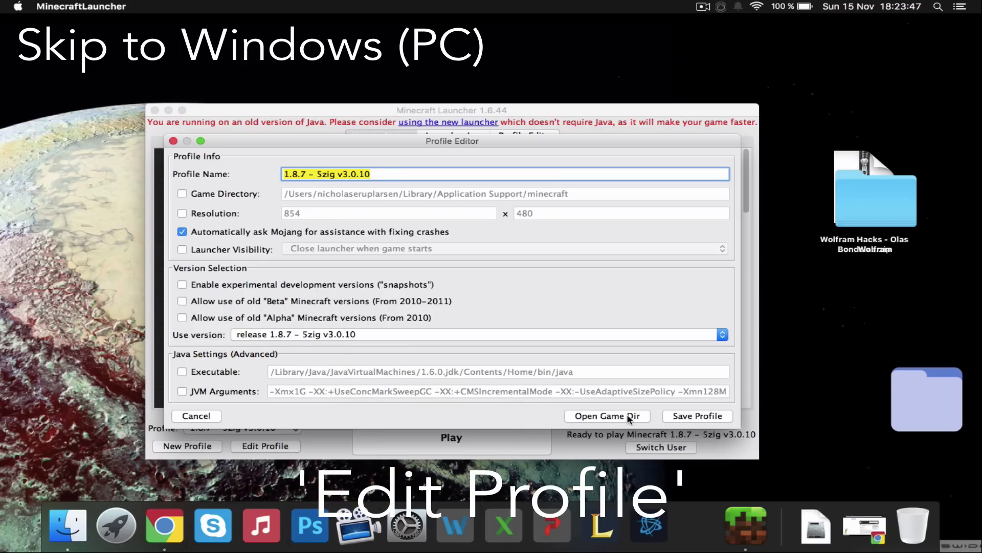
{"action": "left_click", "coordinate": [607, 416]}
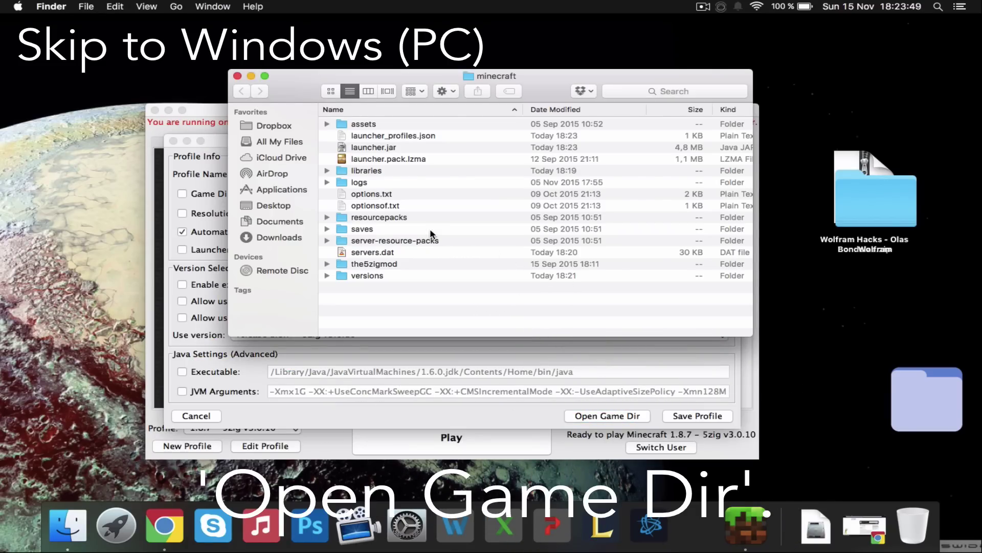
Step: Move the Wolfram folder into versions, then close Finder, the profile editor and the launcher
{"action": "double_click", "coordinate": [366, 275]}
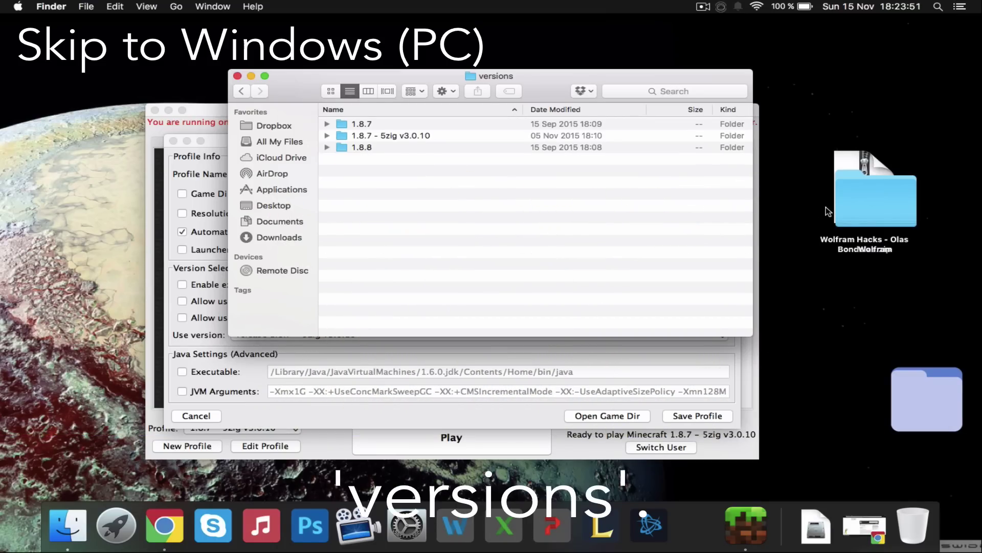
{"action": "left_click_drag", "start_coordinate": [870, 210], "coordinate": [487, 255]}
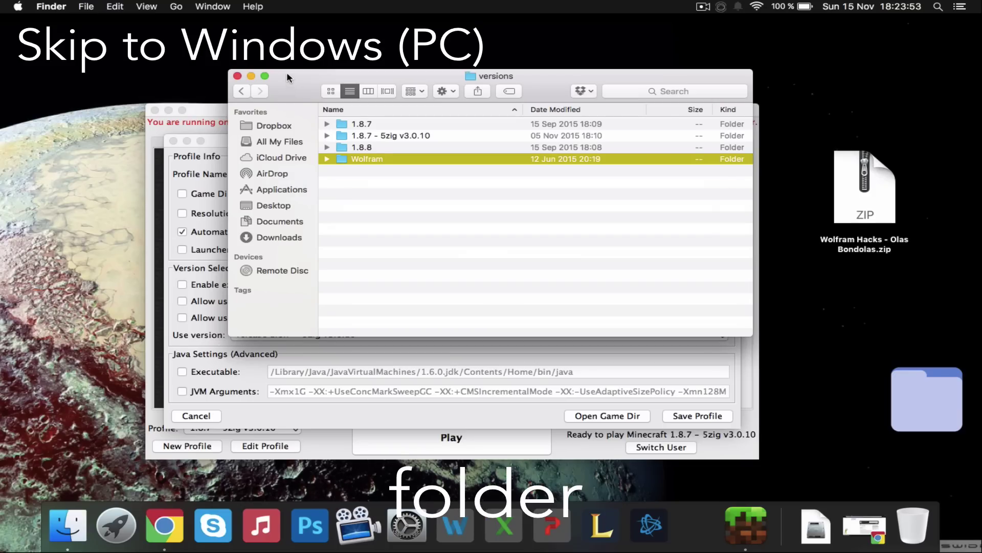
{"action": "left_click", "coordinate": [236, 75]}
{"action": "left_click", "coordinate": [173, 140]}
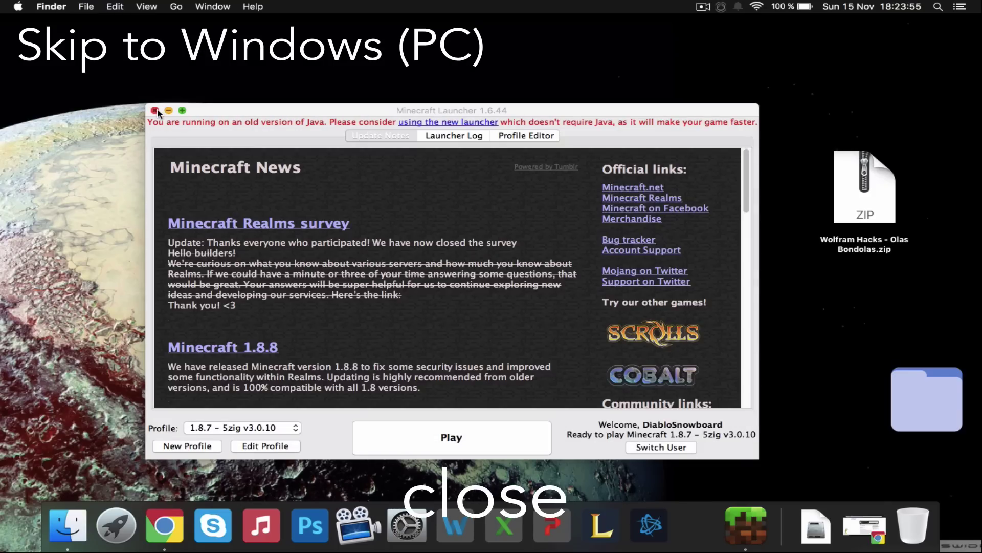
{"action": "left_click", "coordinate": [155, 111]}
Step: Relaunch Minecraft Launcher and save a new profile using version release Wolfram
{"action": "key", "text": "super+space"}
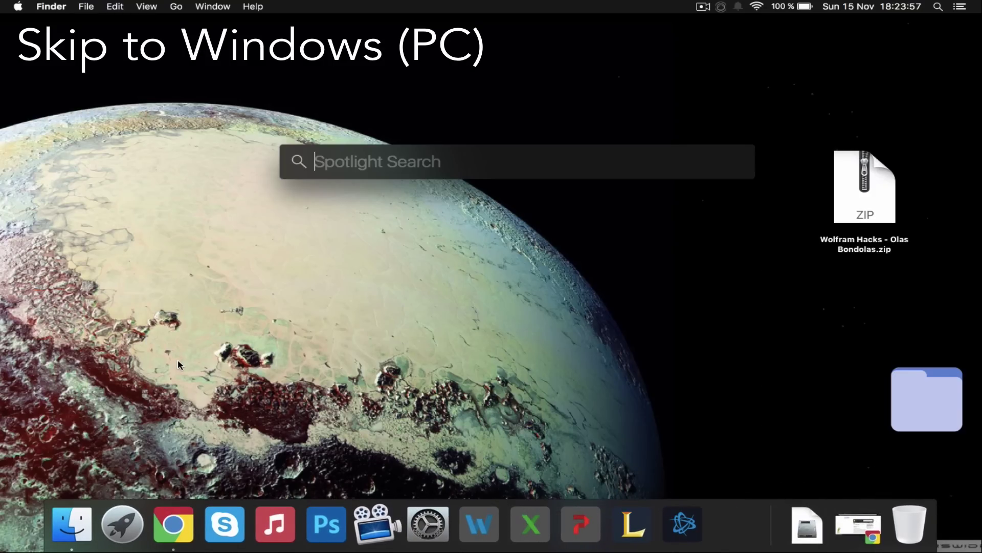
{"action": "key", "text": "Return"}
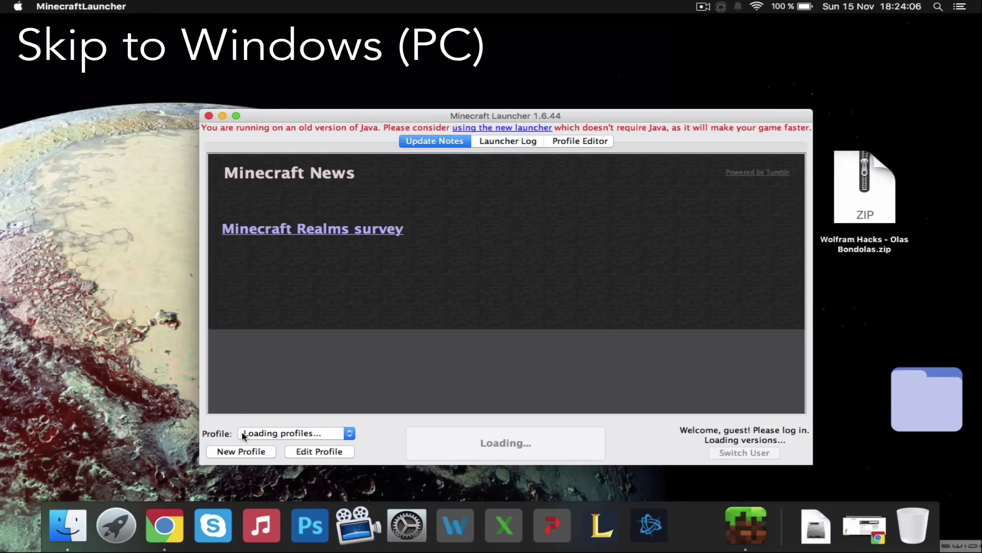
{"action": "left_click", "coordinate": [239, 446]}
{"action": "left_click", "coordinate": [343, 340]}
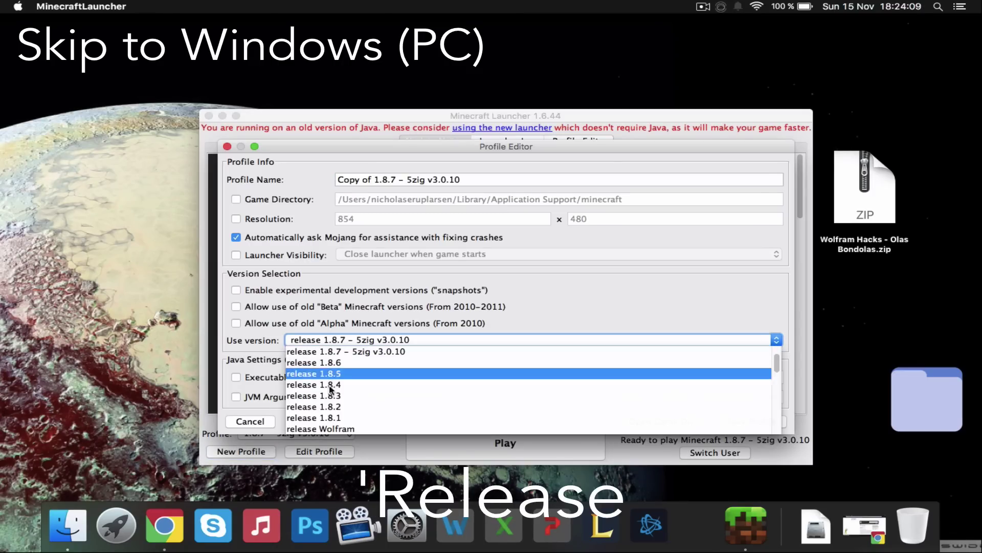
{"action": "left_click", "coordinate": [333, 431]}
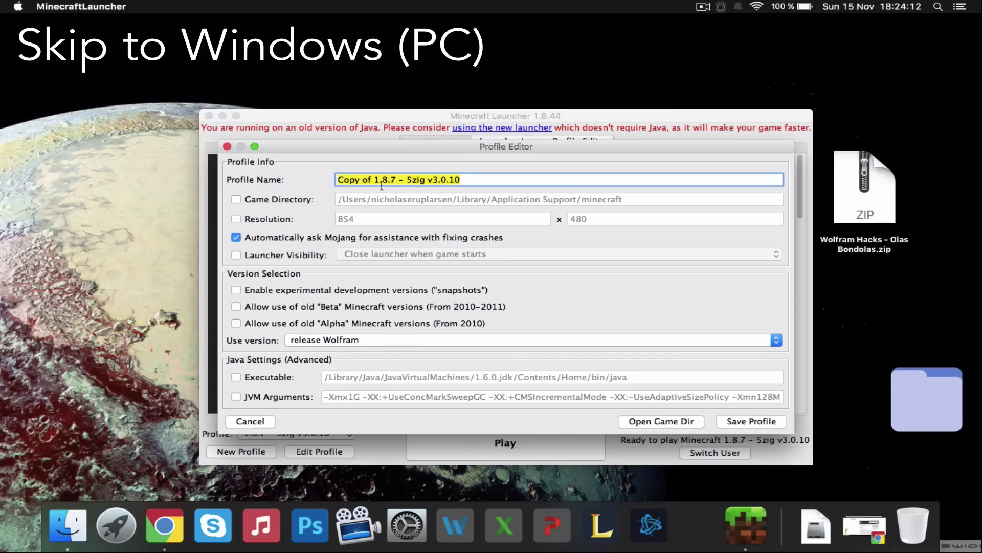
{"action": "left_click", "coordinate": [736, 419]}
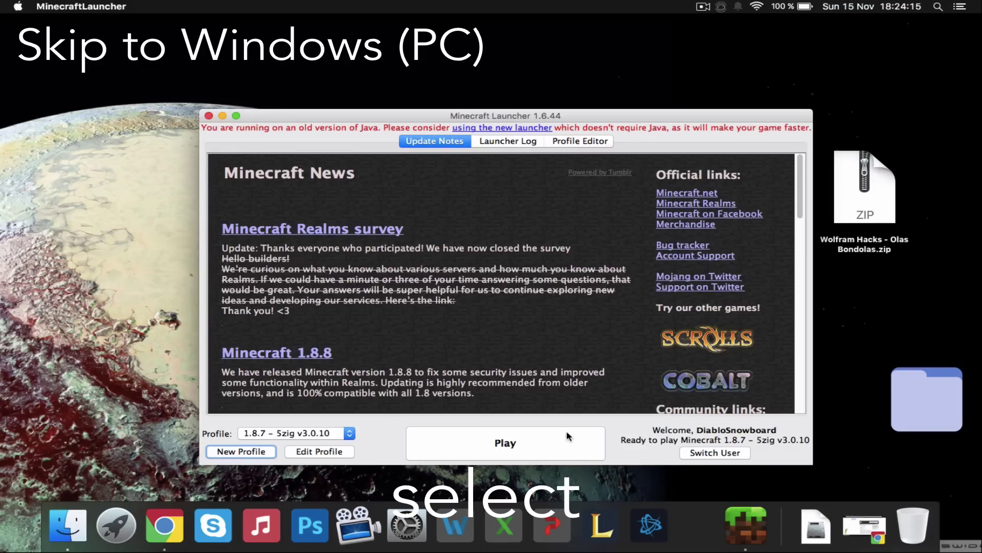
Step: Select the 'whatever' profile and start the game with Play
{"action": "left_click", "coordinate": [349, 432]}
{"action": "left_click", "coordinate": [287, 445]}
{"action": "left_click", "coordinate": [532, 444]}
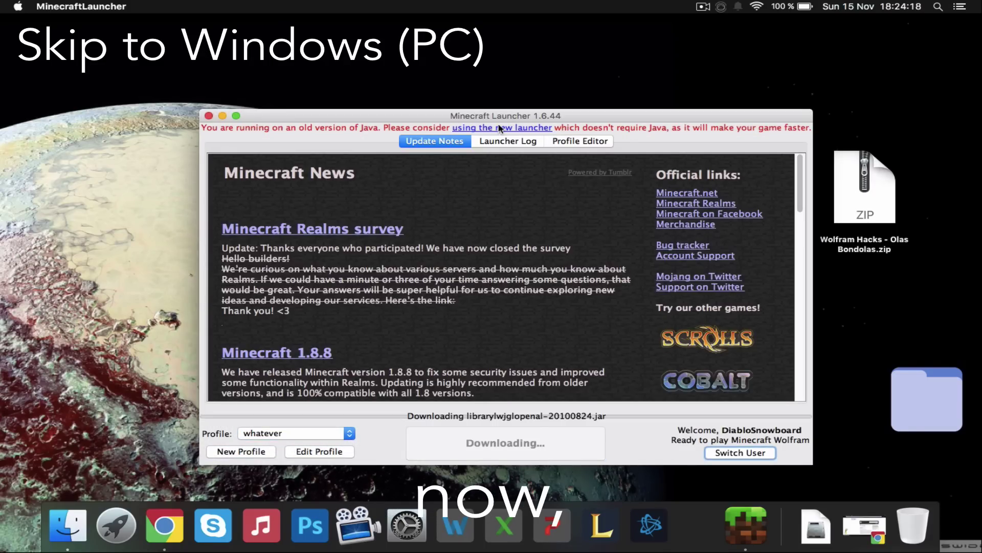
{"action": "left_click_drag", "start_coordinate": [501, 116], "coordinate": [501, 107]}
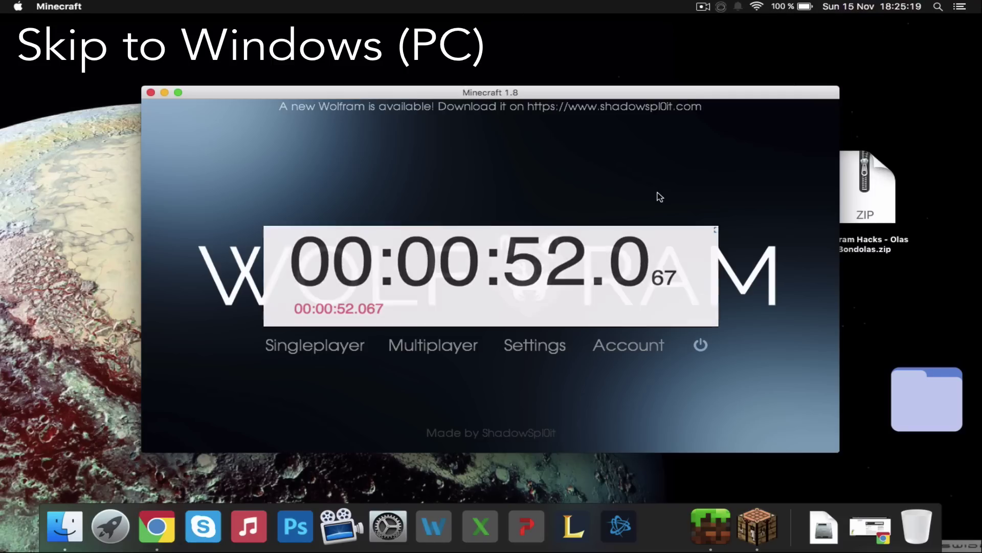
Step: Join the RedstonePvP server, open the Wolfram menu with Ctrl, and go full screen
{"action": "left_click", "coordinate": [449, 334]}
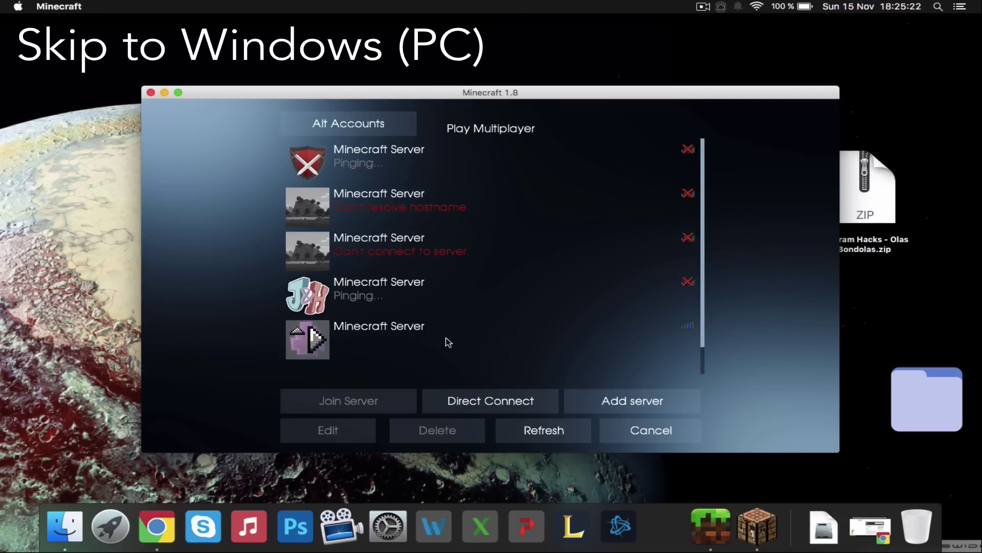
{"action": "double_click", "coordinate": [421, 167]}
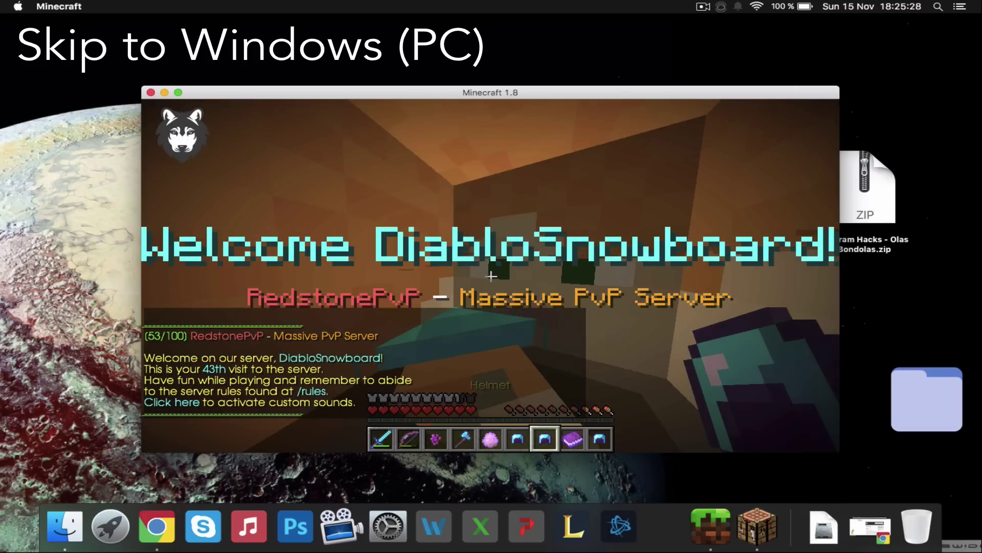
{"action": "key", "text": "ctrl"}
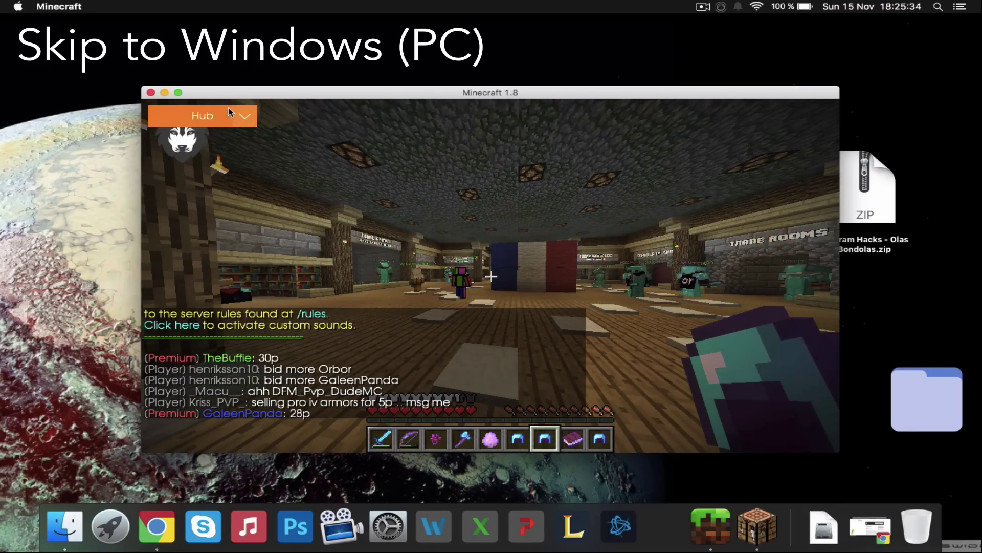
{"action": "left_click", "coordinate": [179, 93]}
Step: In Hub > Combat, switch AutoArmor and Aimbot on, then off again
{"action": "left_click", "coordinate": [97, 25]}
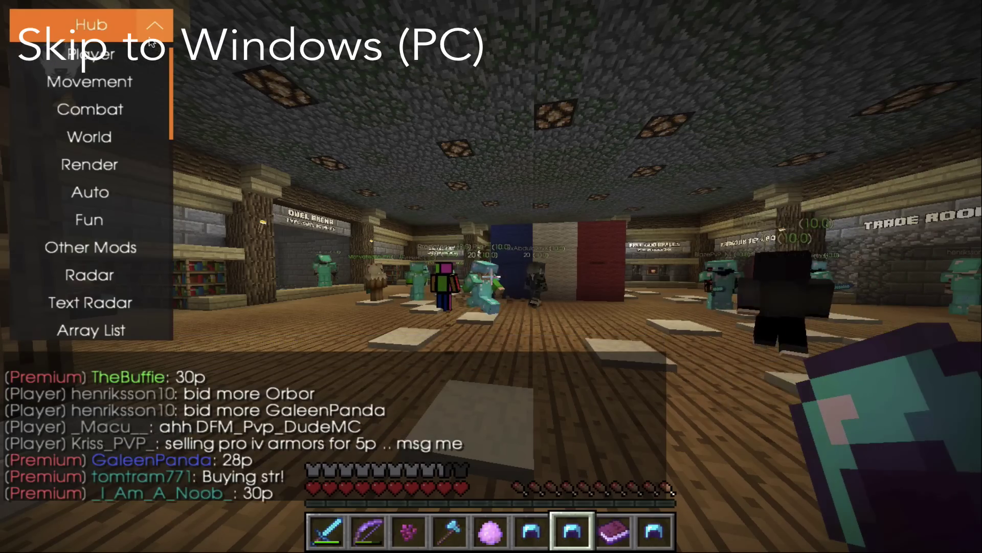
{"action": "left_click", "coordinate": [89, 109]}
{"action": "left_click", "coordinate": [306, 98]}
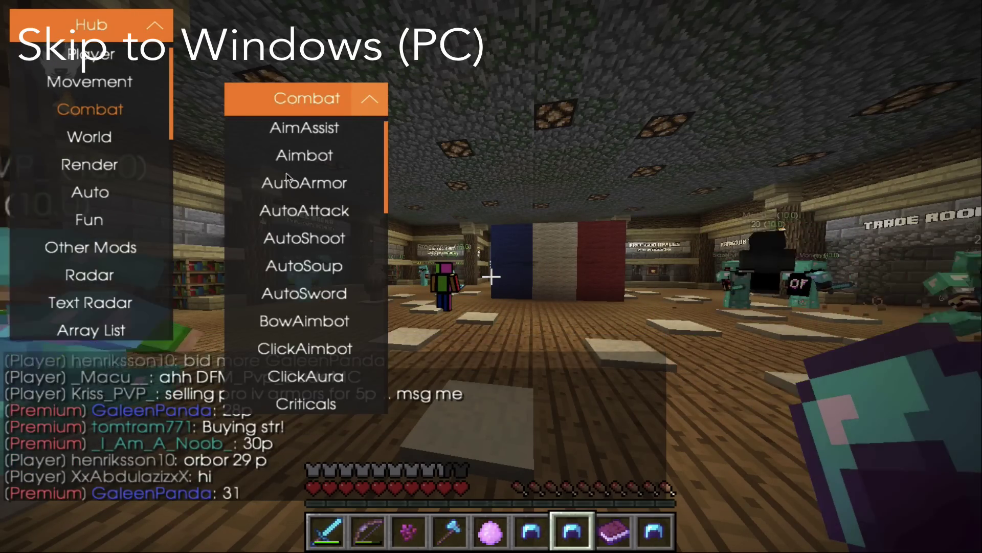
{"action": "left_click", "coordinate": [288, 182]}
{"action": "left_click", "coordinate": [283, 164]}
{"action": "left_click", "coordinate": [286, 185]}
{"action": "left_click", "coordinate": [286, 156]}
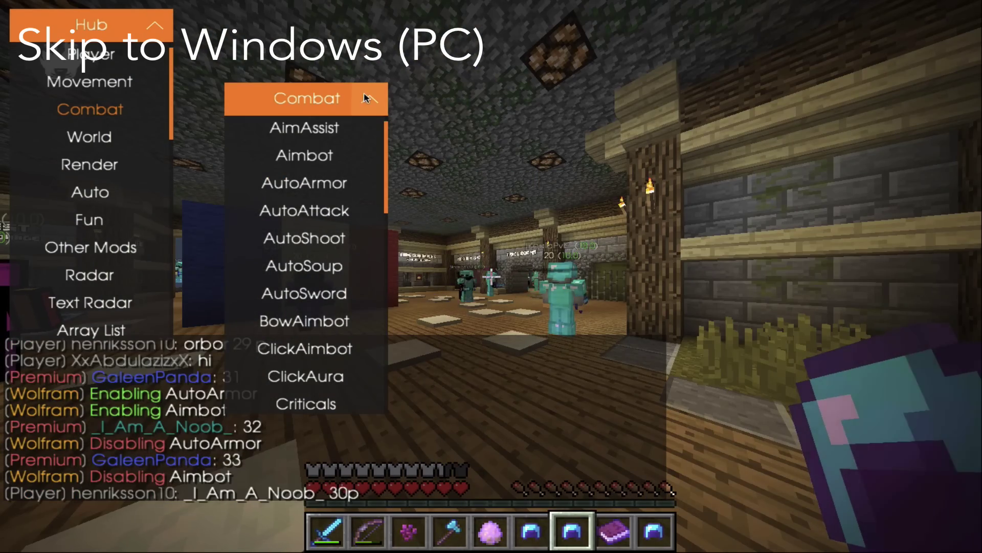
Step: Collapse the Combat and category lists and close the Wolfram menu with Escape
{"action": "left_click", "coordinate": [371, 99]}
{"action": "left_click", "coordinate": [153, 24]}
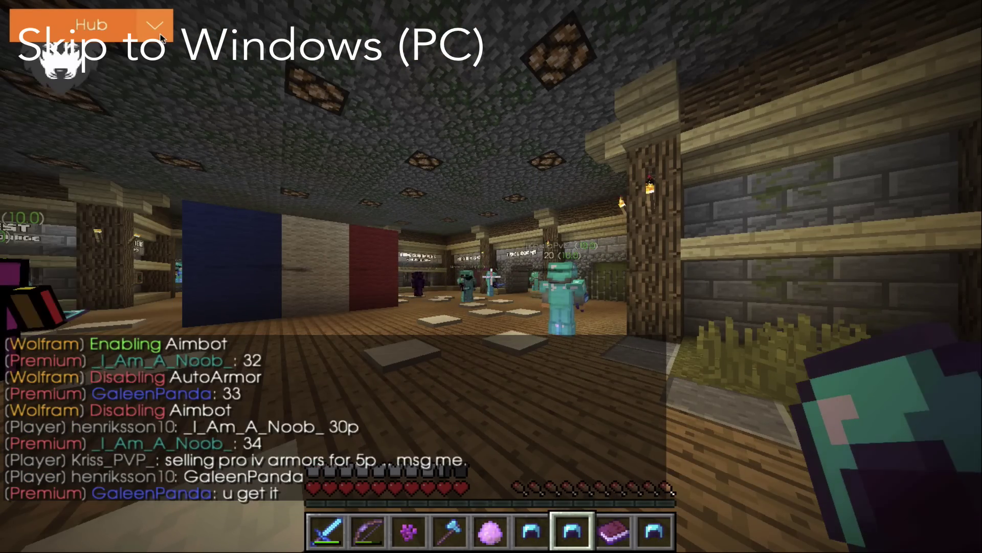
{"action": "key", "text": "Escape"}
{"action": "key", "text": "Escape"}
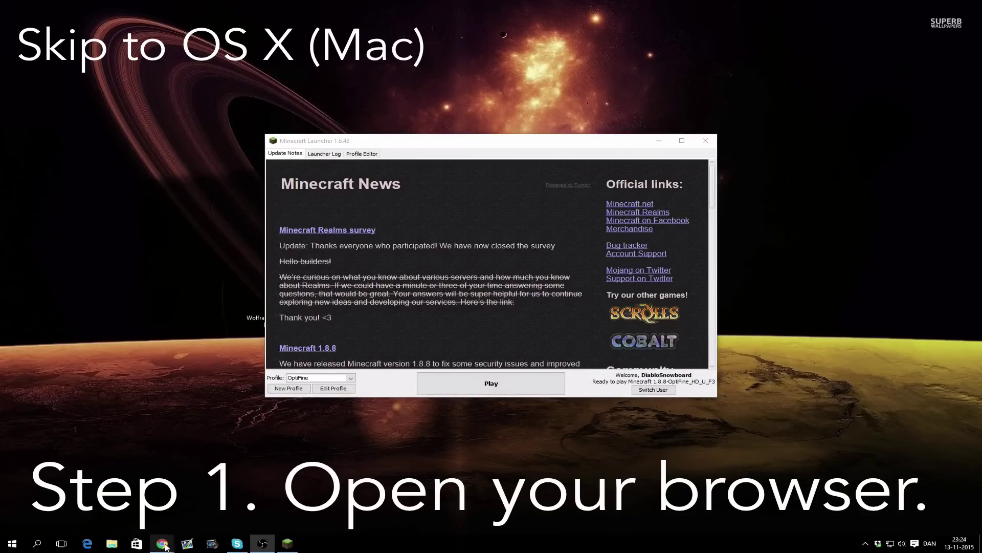
{"action": "left_click", "coordinate": [166, 547]}
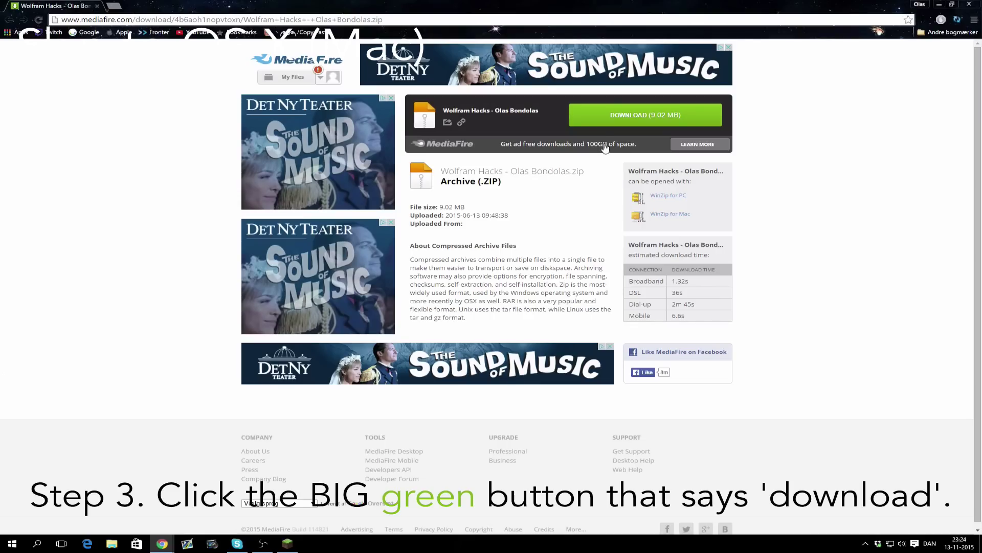
Step: Download the Wolfram Hacks archive from MediaFire and restore Chrome to a smaller window
{"action": "left_click", "coordinate": [608, 128]}
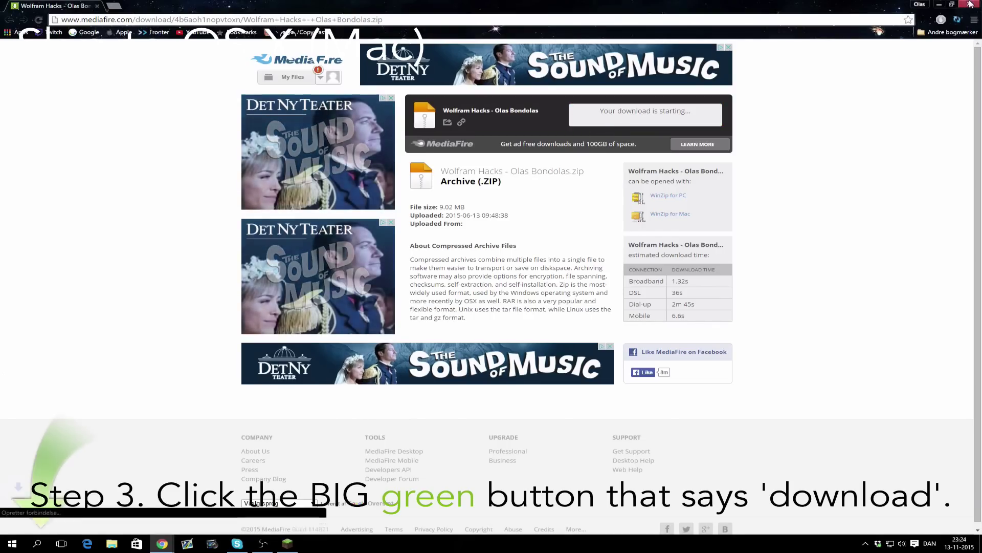
{"action": "double_click", "coordinate": [635, 6]}
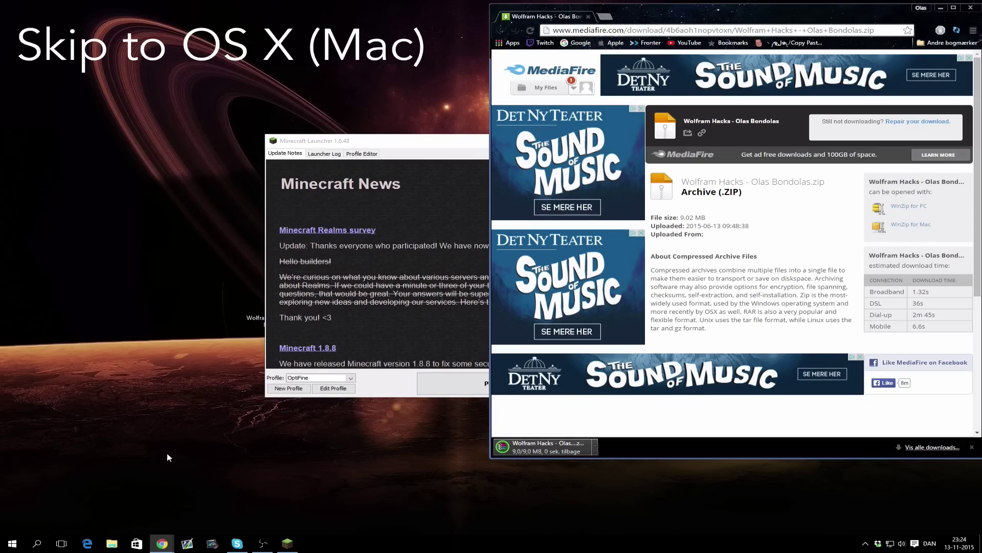
{"action": "left_click", "coordinate": [7, 547]}
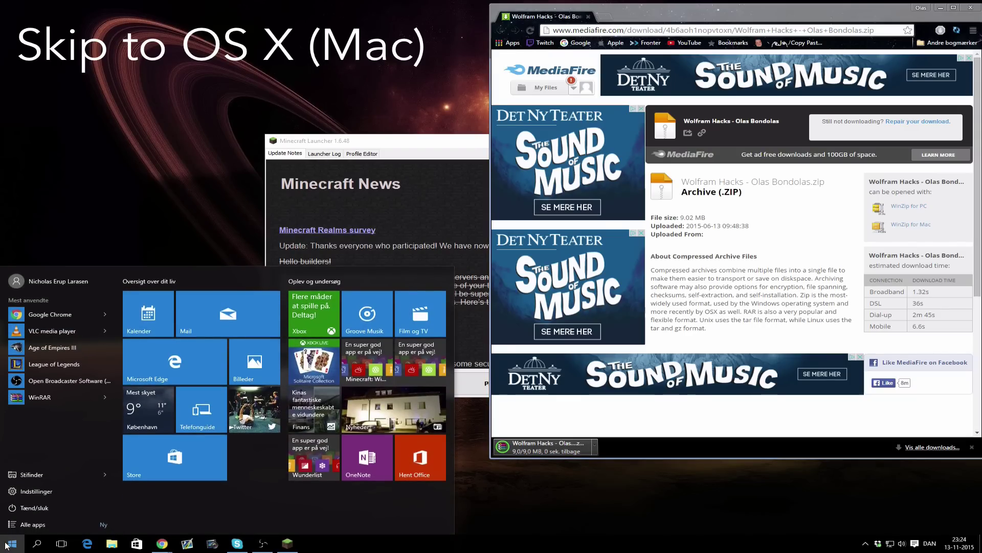
{"action": "type", "text": "pai"}
{"action": "key", "text": "Return"}
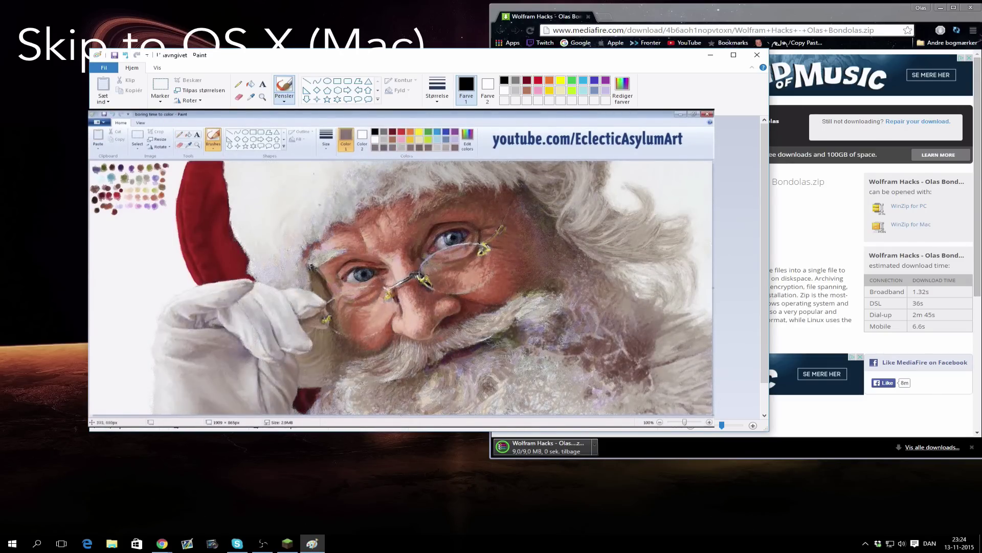
{"action": "left_click", "coordinate": [125, 55]}
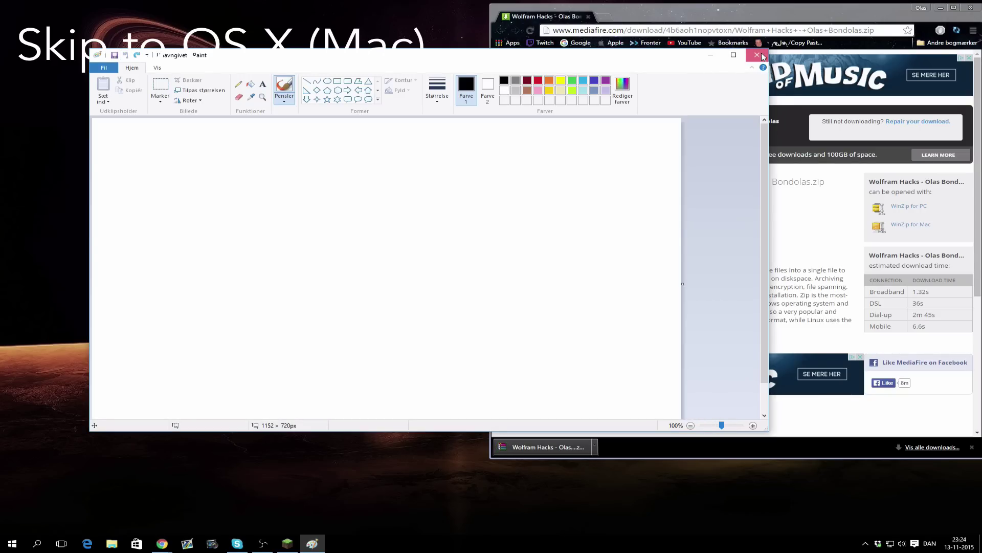
{"action": "left_click", "coordinate": [758, 55]}
{"action": "left_click", "coordinate": [445, 247]}
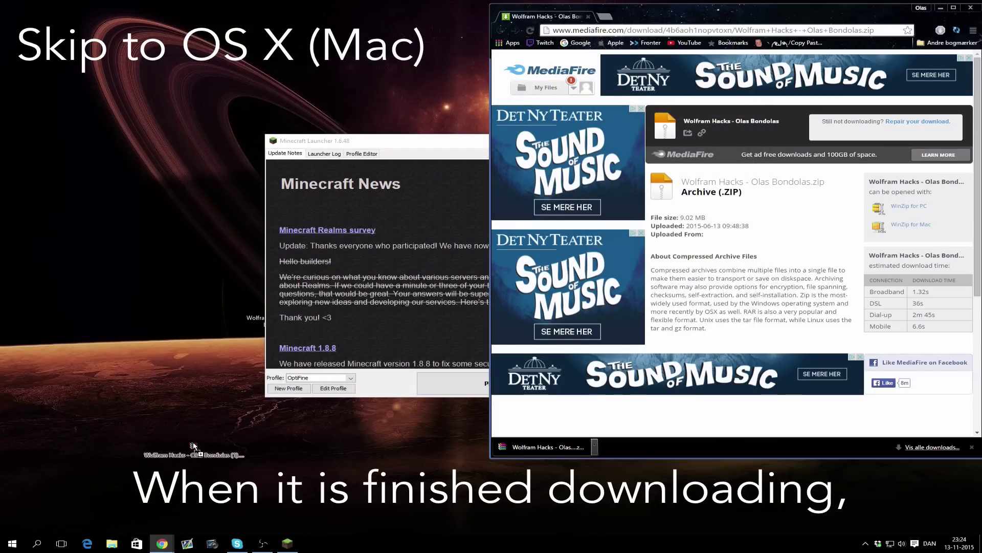
{"action": "left_click_drag", "start_coordinate": [193, 446], "coordinate": [153, 407]}
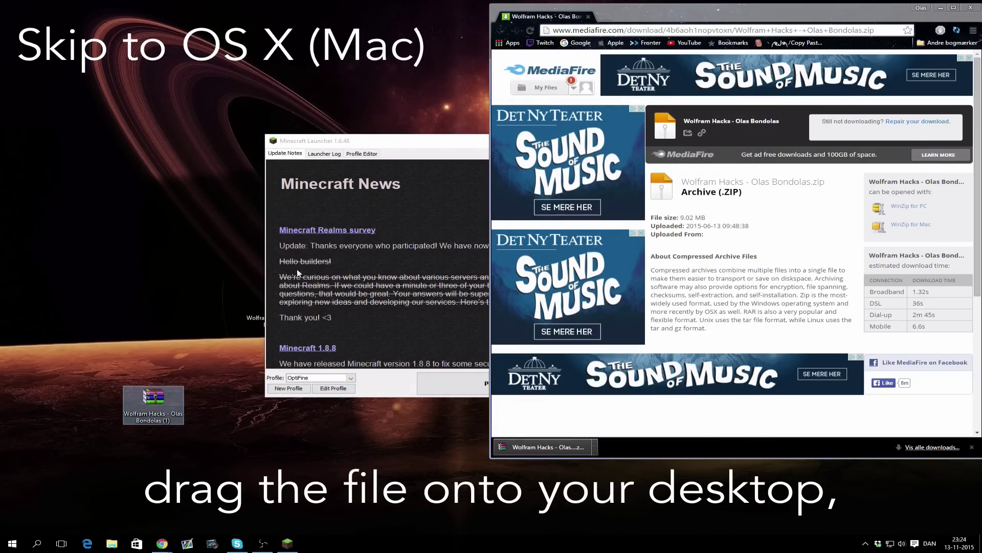
Step: Close Chrome, open .minecraft/versions via Edit Profile > Open Game Dir, and open the Wolfram Hacks zip
{"action": "left_click", "coordinate": [970, 8]}
{"action": "left_click", "coordinate": [333, 388]}
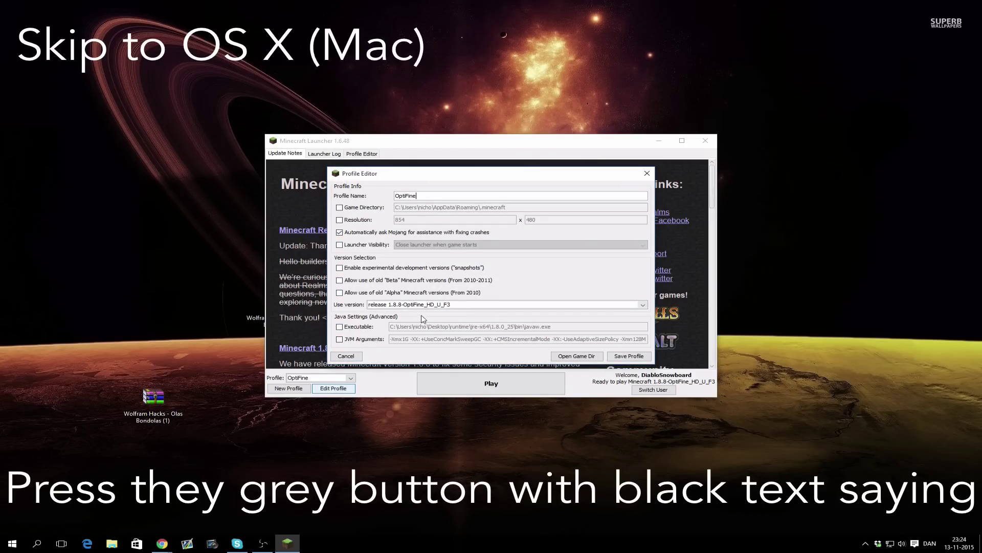
{"action": "left_click", "coordinate": [577, 355]}
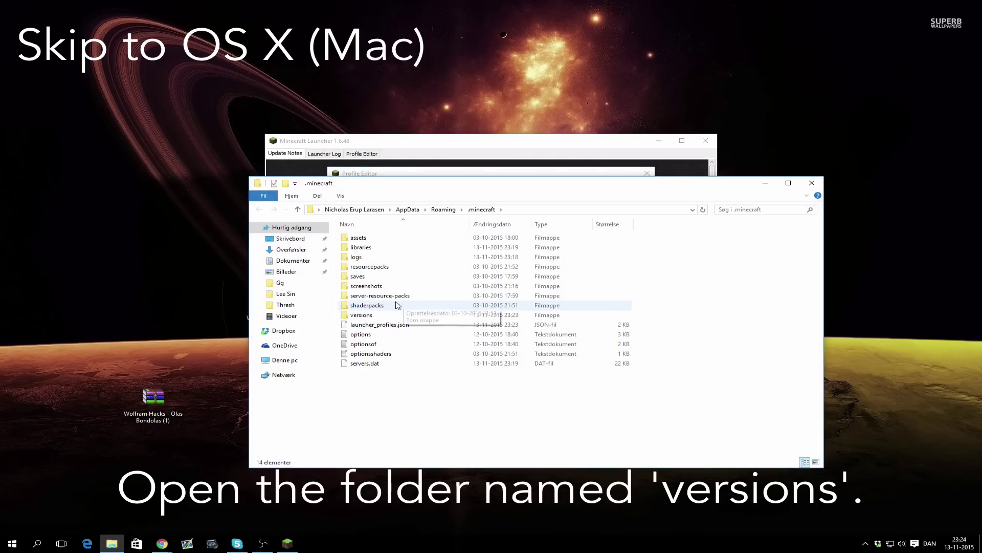
{"action": "double_click", "coordinate": [367, 316]}
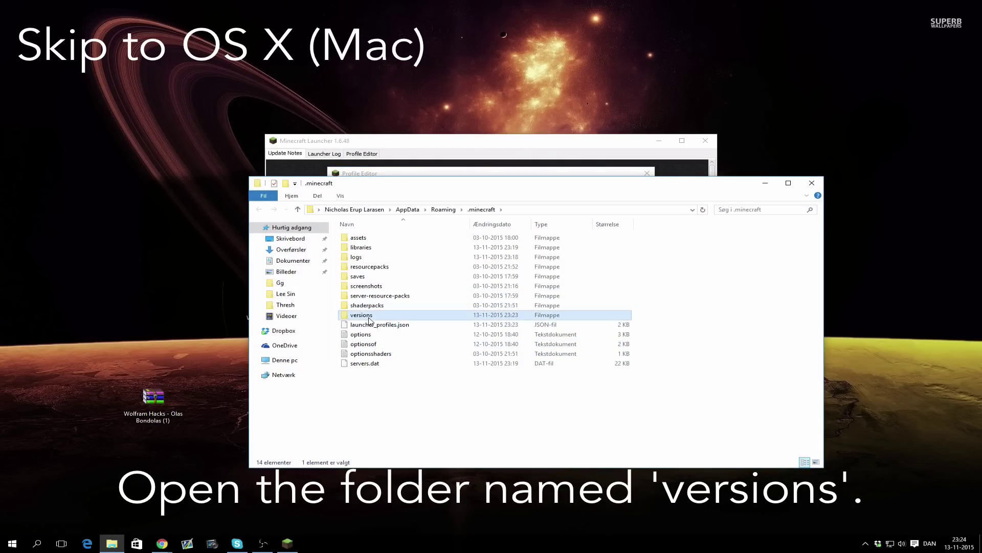
{"action": "double_click", "coordinate": [163, 402]}
Step: Inspect the Wolfram folder's context menu in WinRAR, select it, and return to the profile editor
{"action": "right_click", "coordinate": [185, 259]}
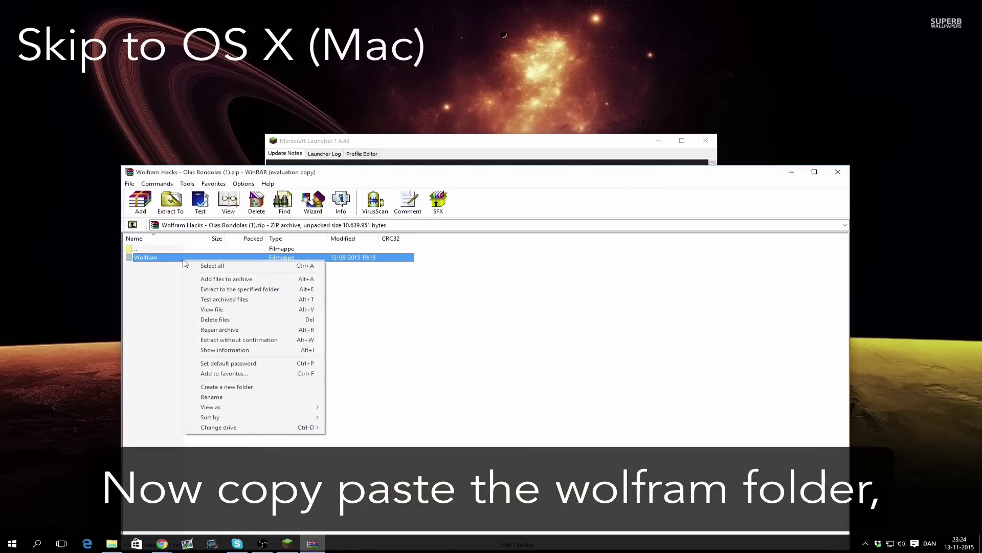
{"action": "left_click", "coordinate": [169, 280]}
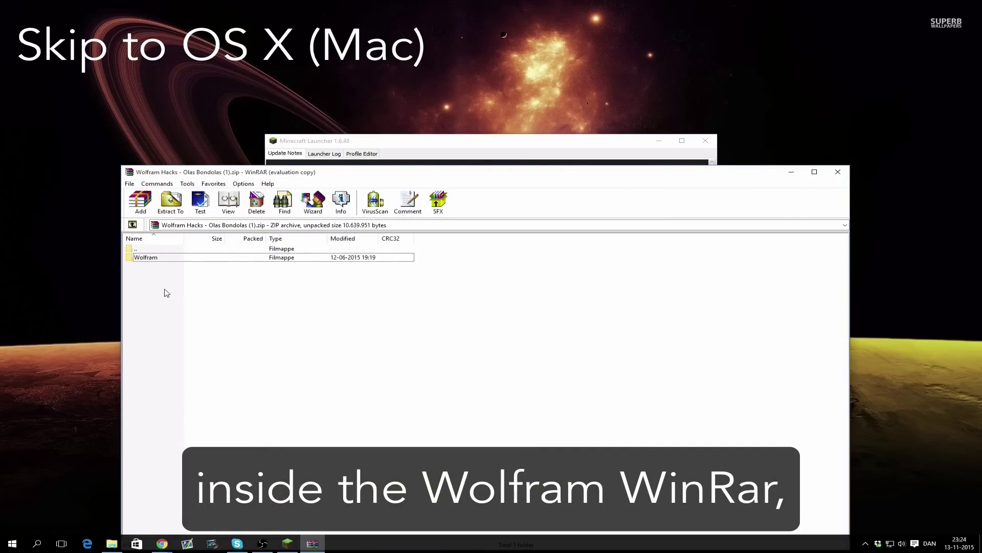
{"action": "right_click", "coordinate": [152, 262]}
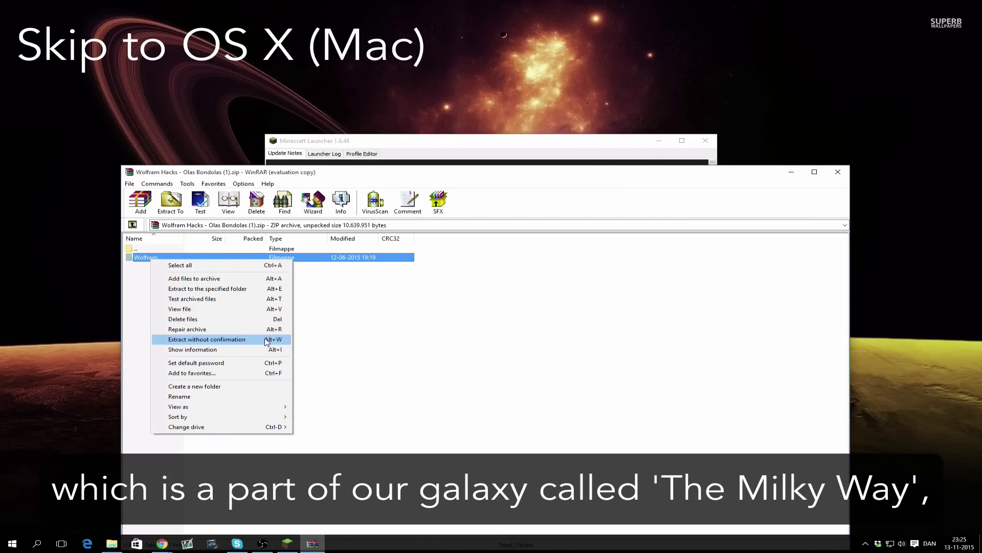
{"action": "left_click", "coordinate": [372, 357]}
{"action": "left_click", "coordinate": [195, 259]}
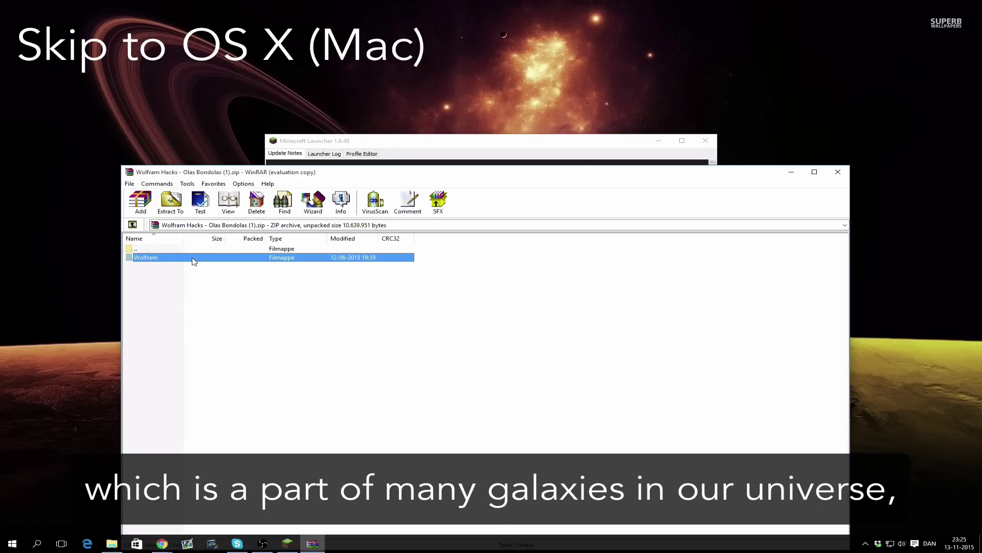
{"action": "left_click", "coordinate": [410, 162]}
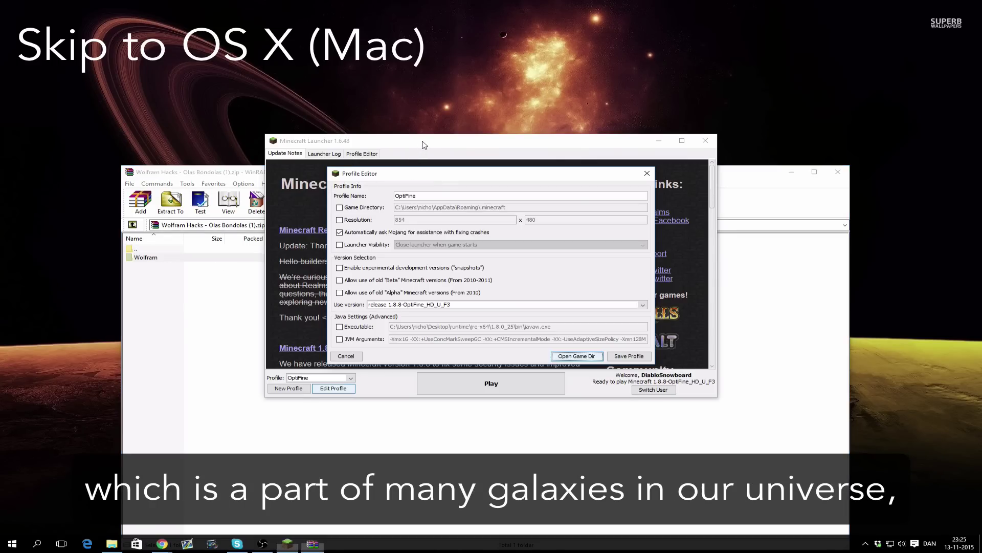
Step: Copy the Wolfram folder from WinRAR into .minecraft/versions and close WinRAR
{"action": "left_click", "coordinate": [570, 360]}
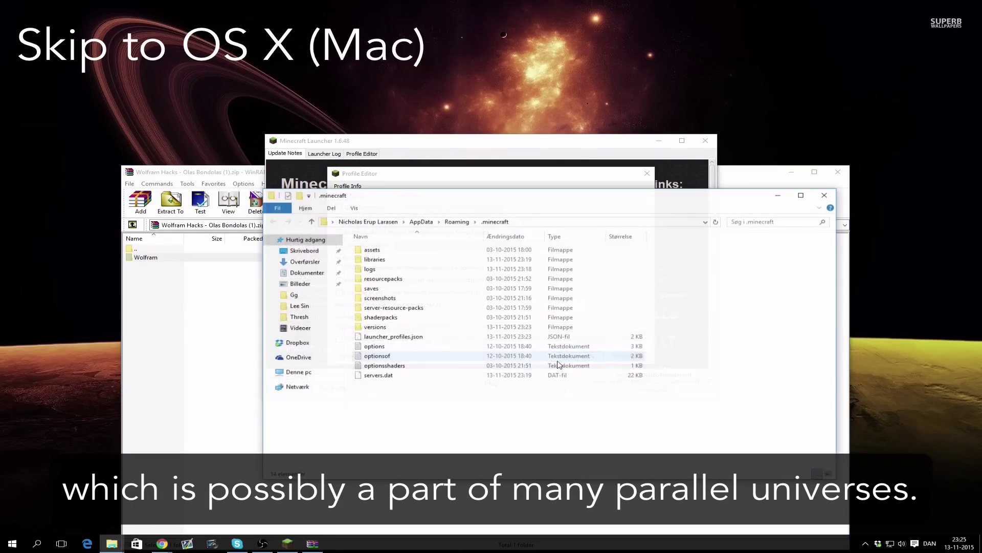
{"action": "double_click", "coordinate": [376, 328]}
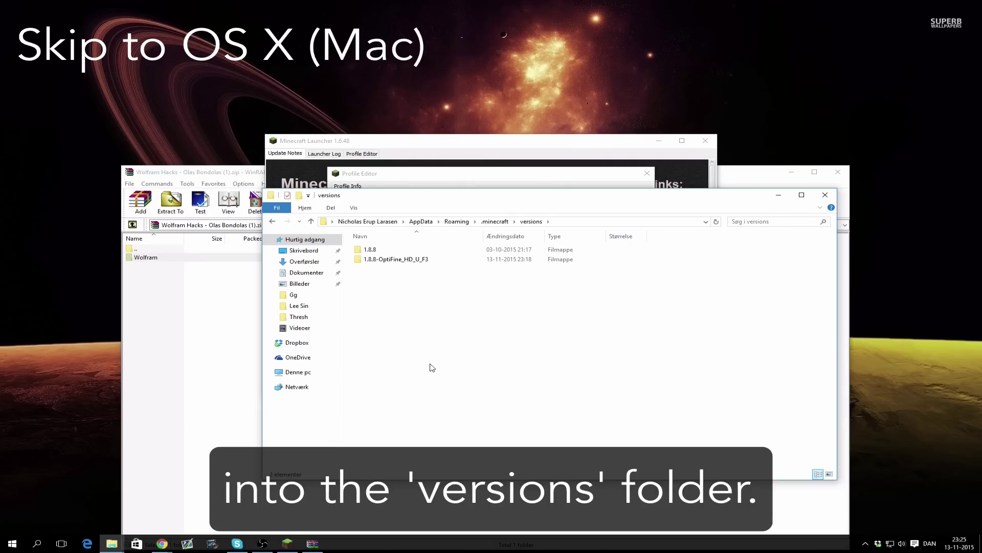
{"action": "left_click_drag", "start_coordinate": [146, 257], "coordinate": [509, 305]}
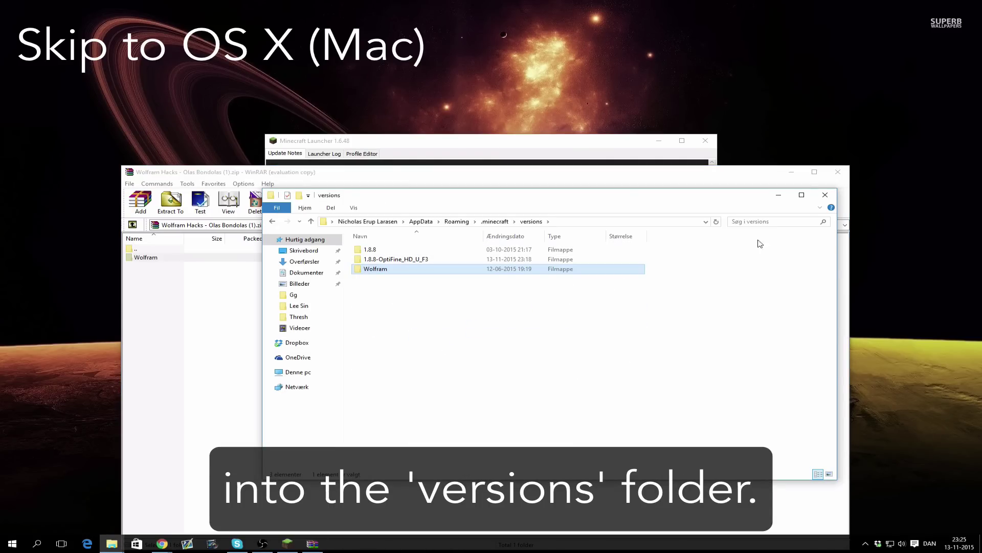
{"action": "left_click", "coordinate": [838, 172]}
{"action": "left_click_drag", "start_coordinate": [825, 196], "coordinate": [812, 185]}
Step: Close the versions window, profile editor and launcher, then restart Minecraft Launcher
{"action": "left_click", "coordinate": [812, 184]}
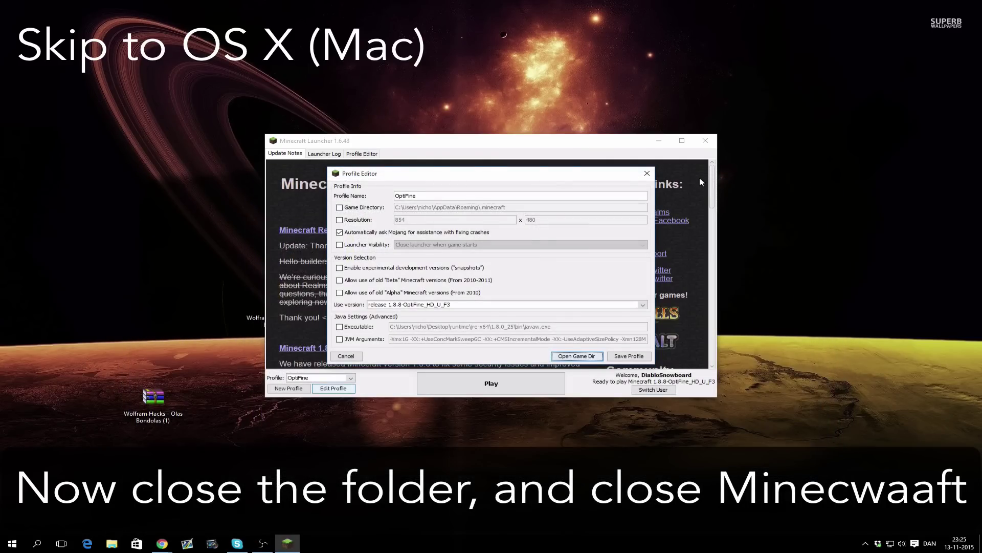
{"action": "left_click", "coordinate": [647, 173]}
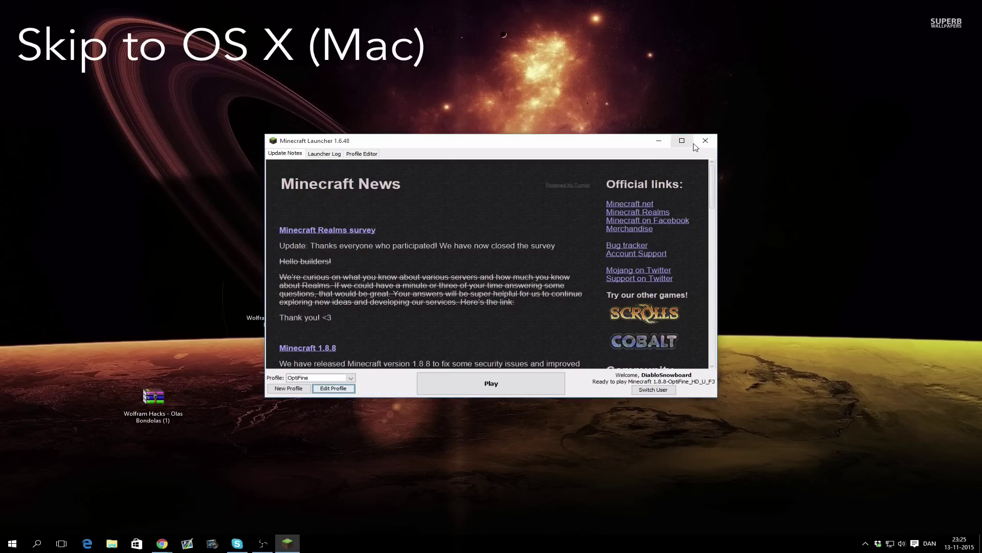
{"action": "left_click", "coordinate": [706, 141]}
{"action": "double_click", "coordinate": [510, 256]}
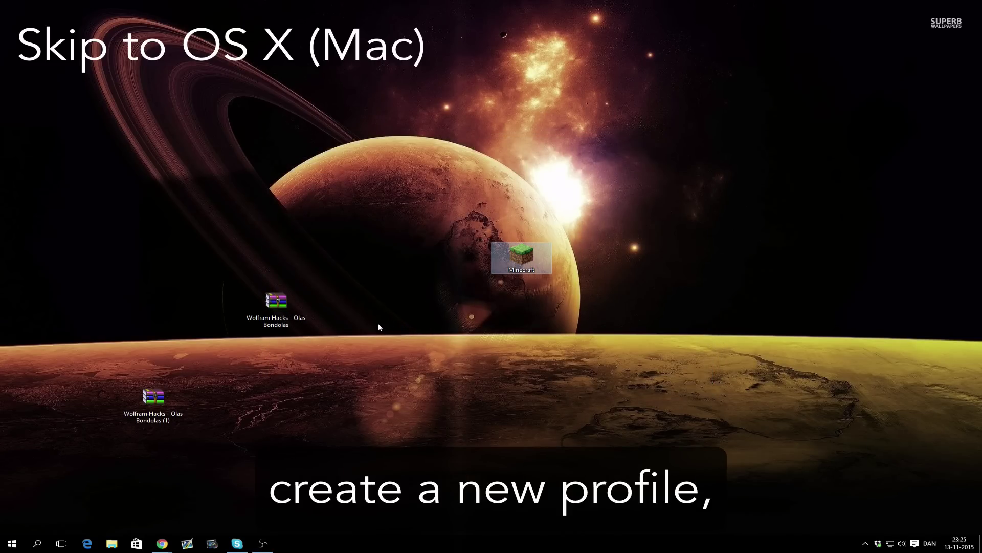
{"action": "left_click_drag", "start_coordinate": [353, 145], "coordinate": [305, 156]}
Step: Create and select a profile named 'whatever' using the release Wolfram version
{"action": "left_click", "coordinate": [295, 390]}
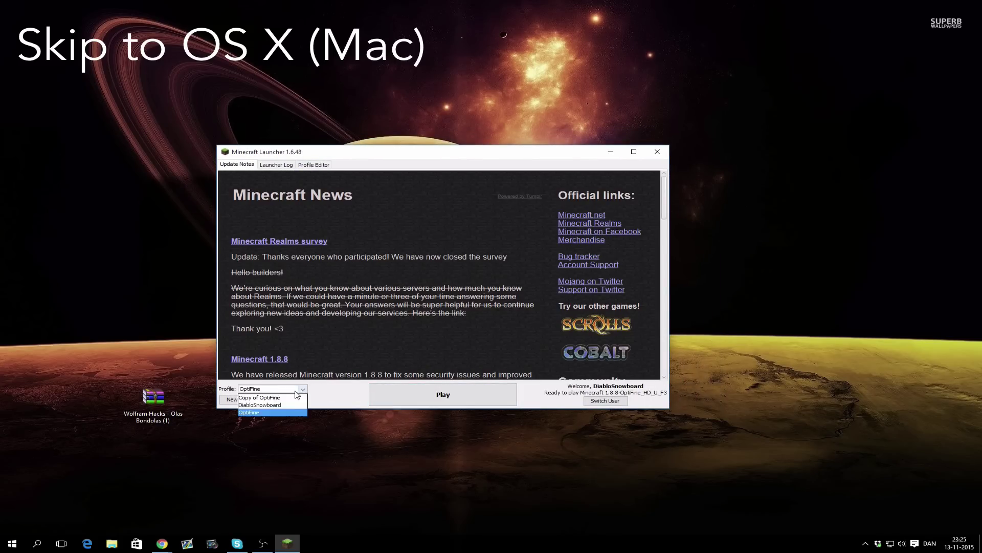
{"action": "left_click", "coordinate": [231, 400]}
{"action": "triple_click", "coordinate": [406, 205]}
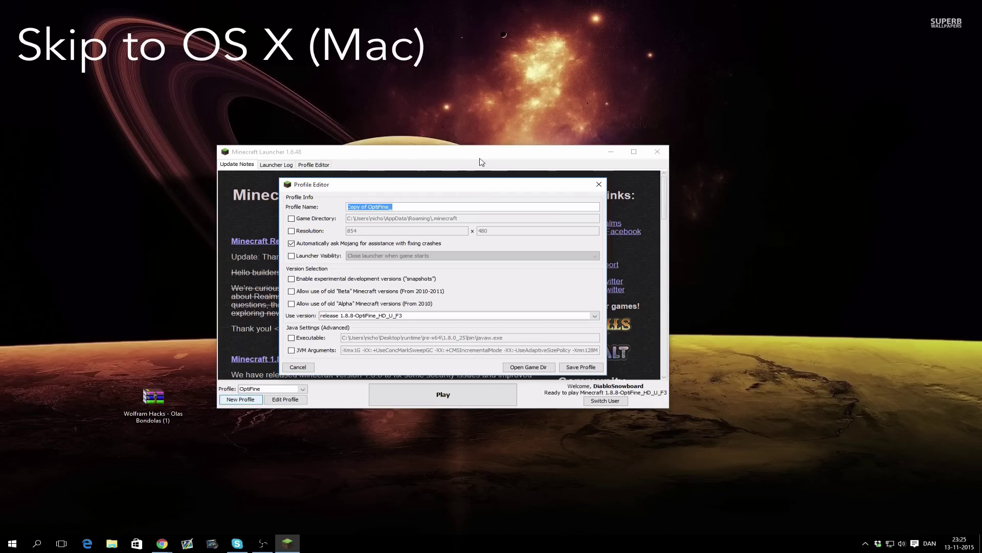
{"action": "type", "text": "whatever"}
{"action": "left_click", "coordinate": [322, 318]}
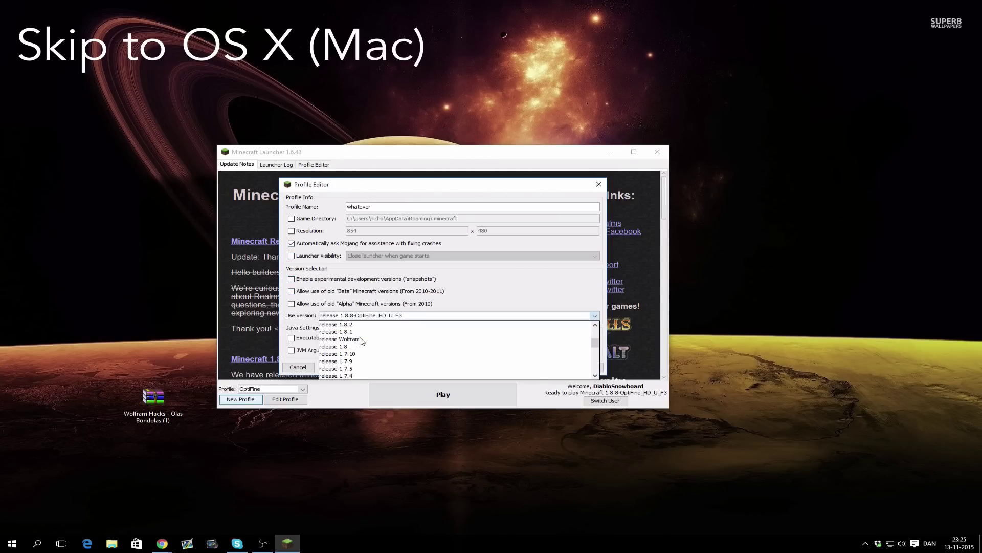
{"action": "left_click", "coordinate": [550, 340]}
{"action": "left_click", "coordinate": [567, 366]}
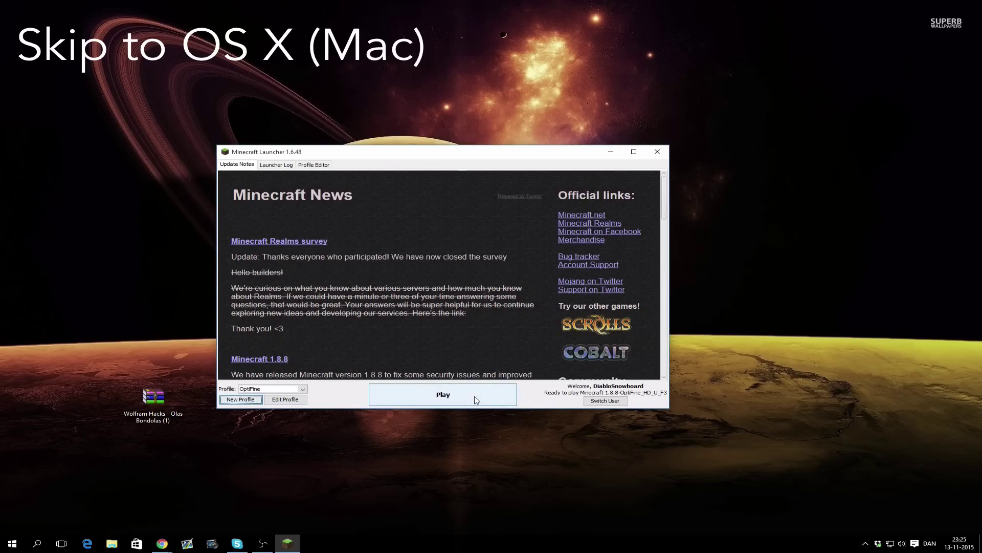
{"action": "left_click", "coordinate": [296, 388]}
{"action": "left_click", "coordinate": [266, 420]}
Step: Launch the Wolfram client full screen and check the singleplayer world list
{"action": "left_click", "coordinate": [410, 394]}
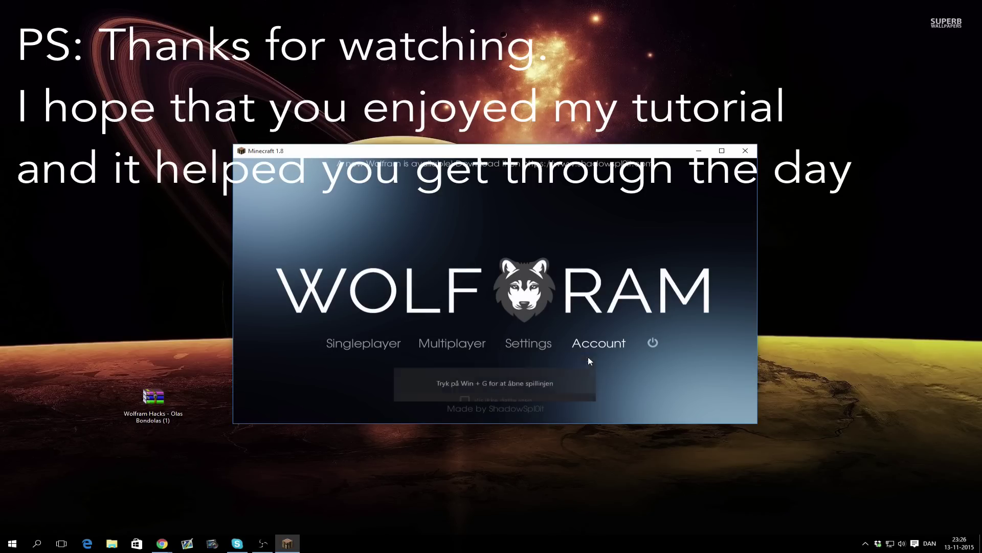
{"action": "left_click", "coordinate": [722, 150]}
{"action": "left_click", "coordinate": [261, 391]}
{"action": "left_click", "coordinate": [724, 502]}
Step: Browse the multiplayer server list and client settings, then open the Accounts Manager
{"action": "left_click", "coordinate": [404, 378]}
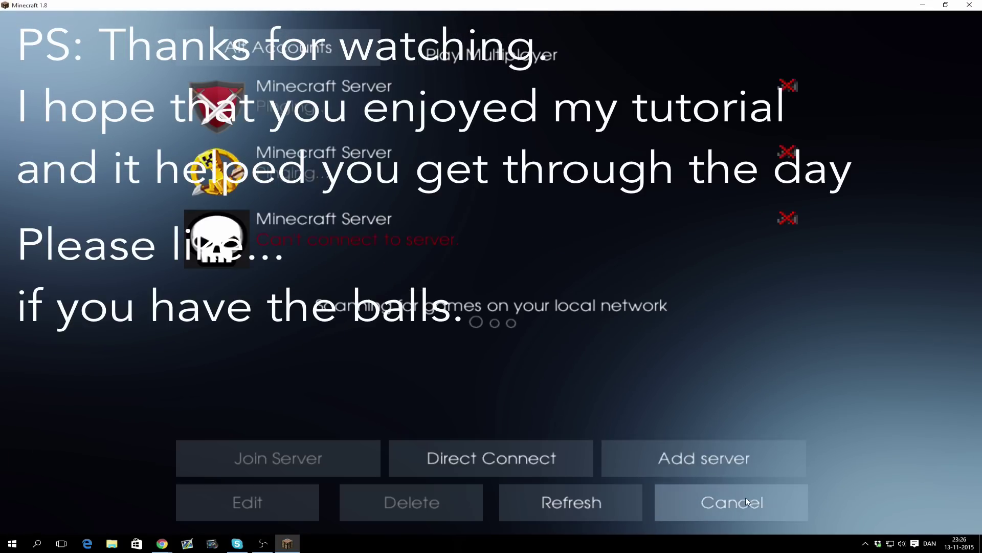
{"action": "left_click", "coordinate": [732, 502]}
{"action": "left_click", "coordinate": [558, 378]}
{"action": "left_click", "coordinate": [594, 428]}
{"action": "left_click", "coordinate": [699, 377]}
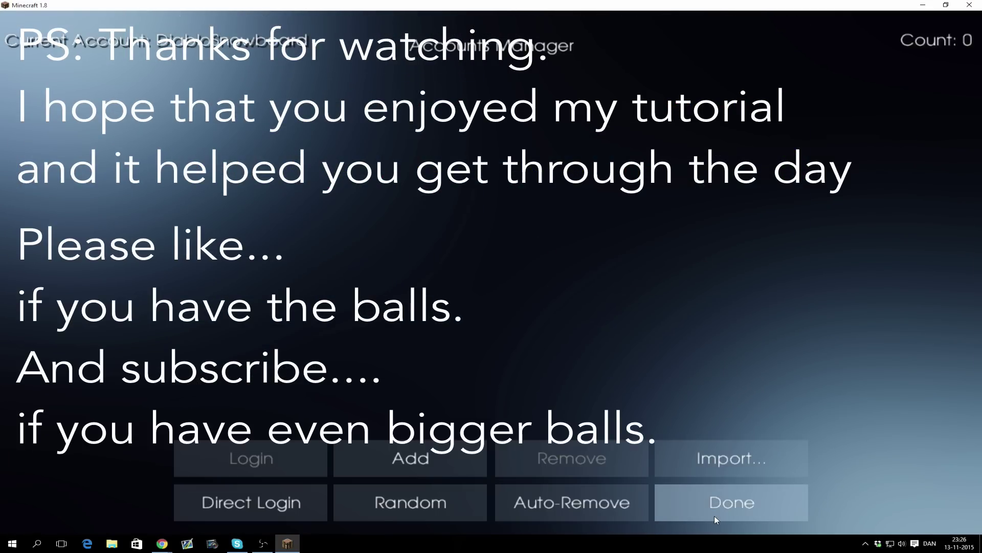